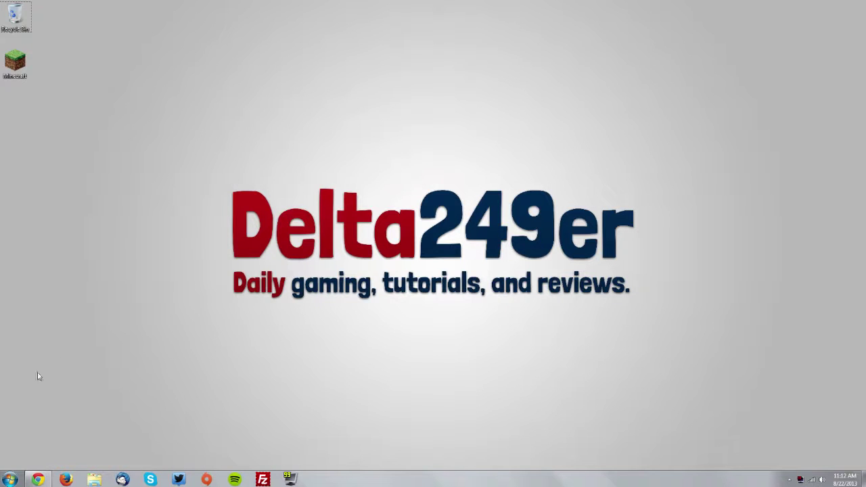
Download the recommended Forge installer minecraftforge-installer-1.6.2-9.10.0.804.jar to the Desktop, skipping the adf.ly ad.
{"action": "left_click", "coordinate": [37, 480]}
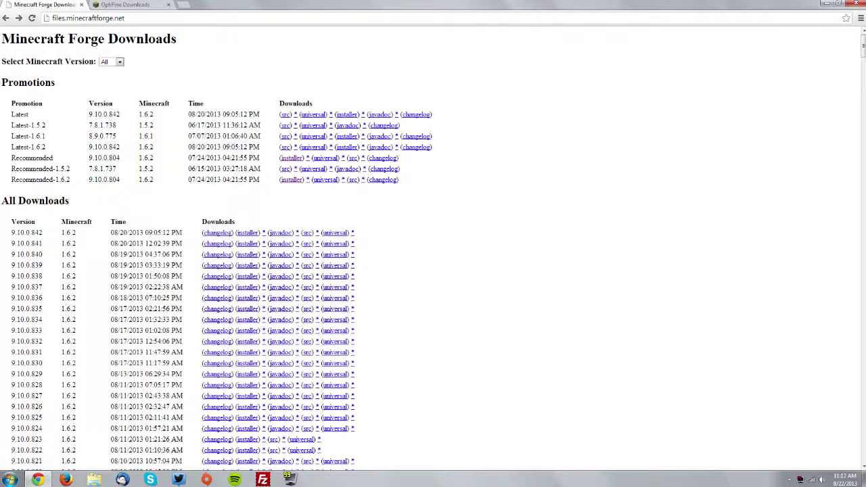
{"action": "left_click", "coordinate": [290, 180]}
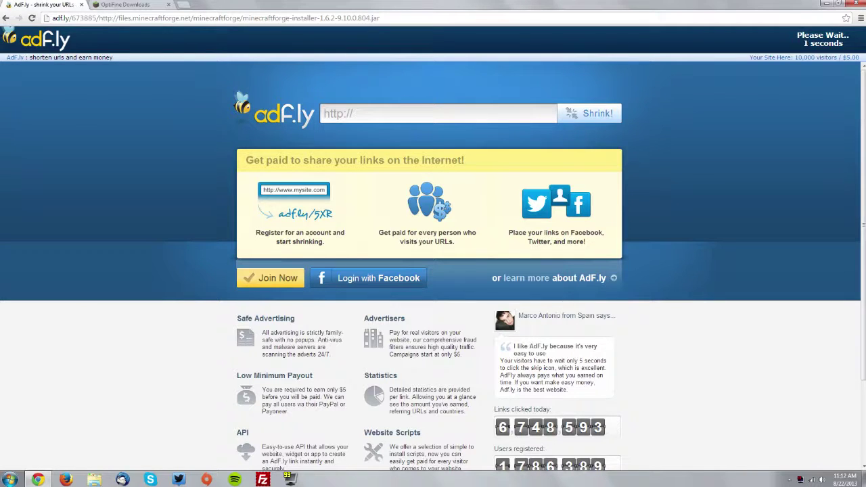
{"action": "left_click", "coordinate": [826, 39]}
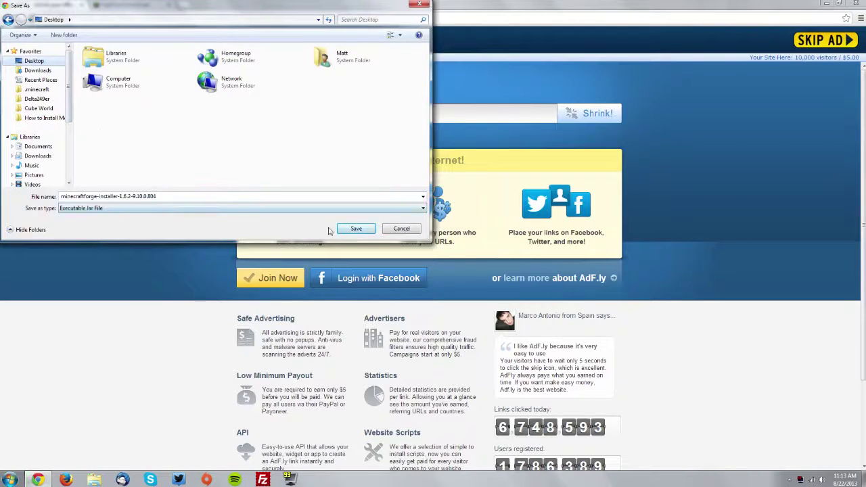
{"action": "left_click", "coordinate": [356, 228]}
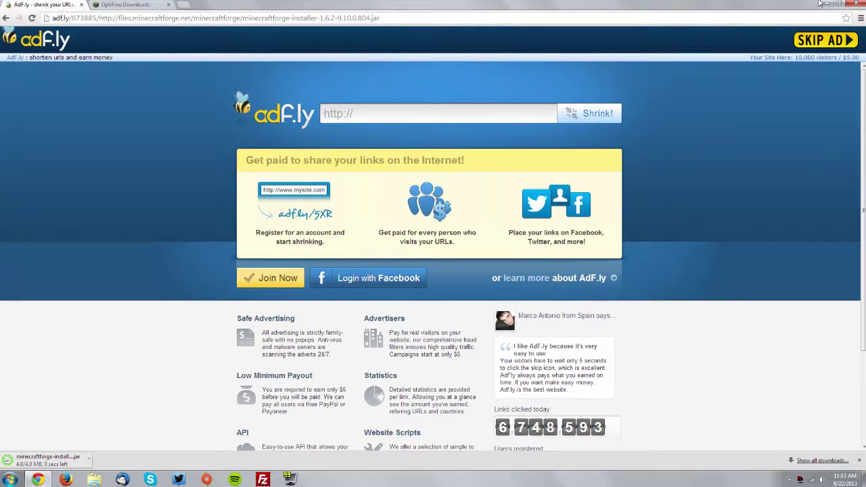
Download OptiFine_1.6.2_HD_U_B4.zip from the OptiFine downloads page to the Desktop, skipping the ad.
{"action": "left_click", "coordinate": [127, 4]}
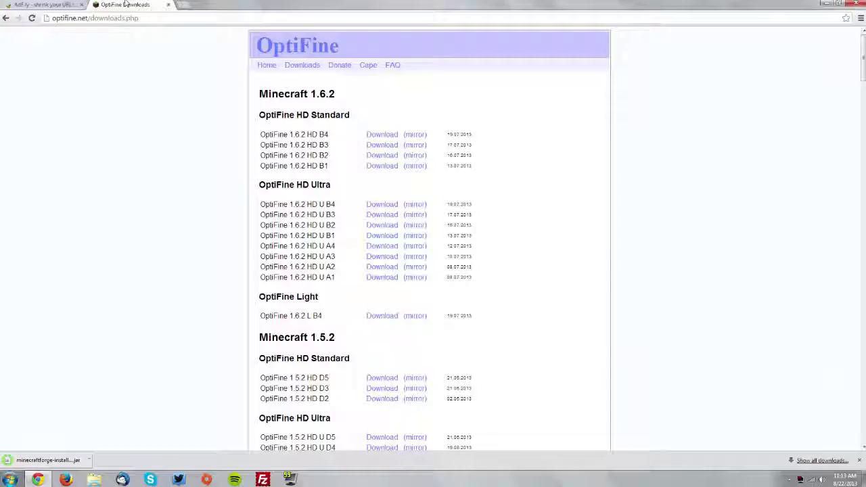
{"action": "left_click", "coordinate": [382, 205]}
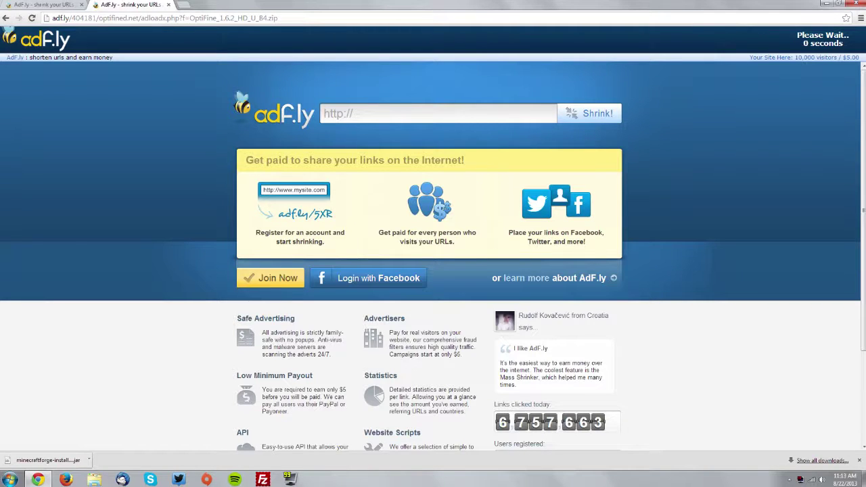
{"action": "left_click", "coordinate": [802, 41]}
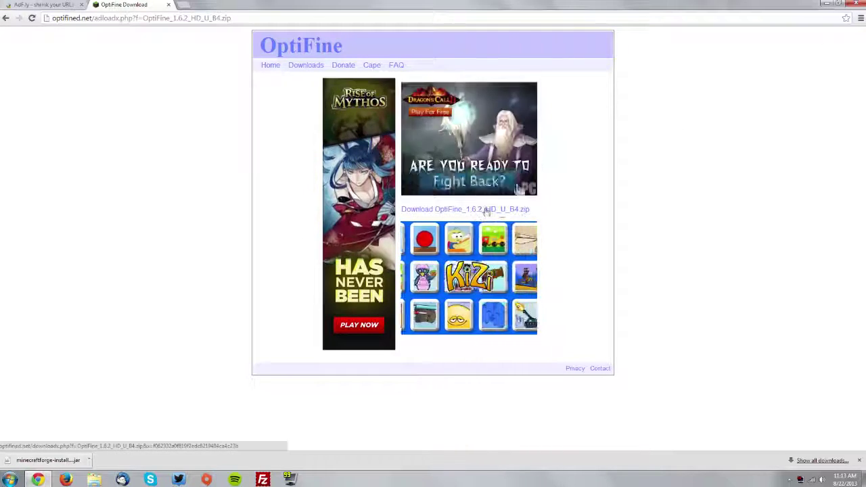
{"action": "left_click", "coordinate": [486, 211]}
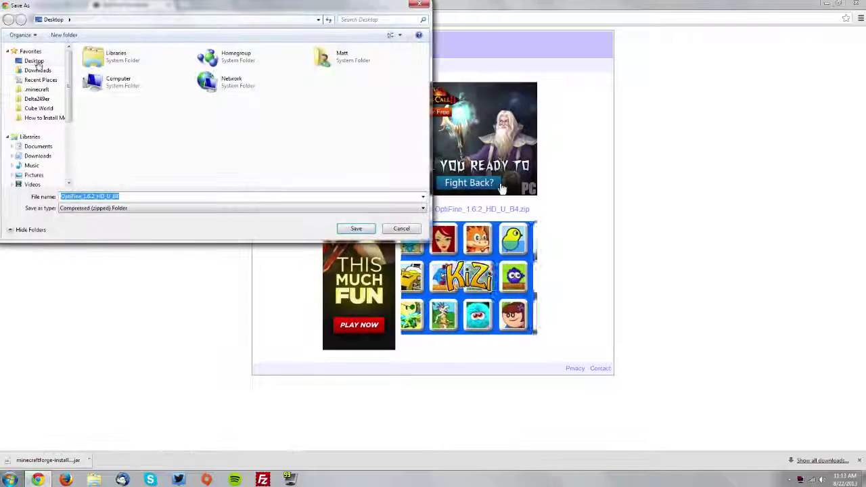
{"action": "left_click", "coordinate": [356, 229]}
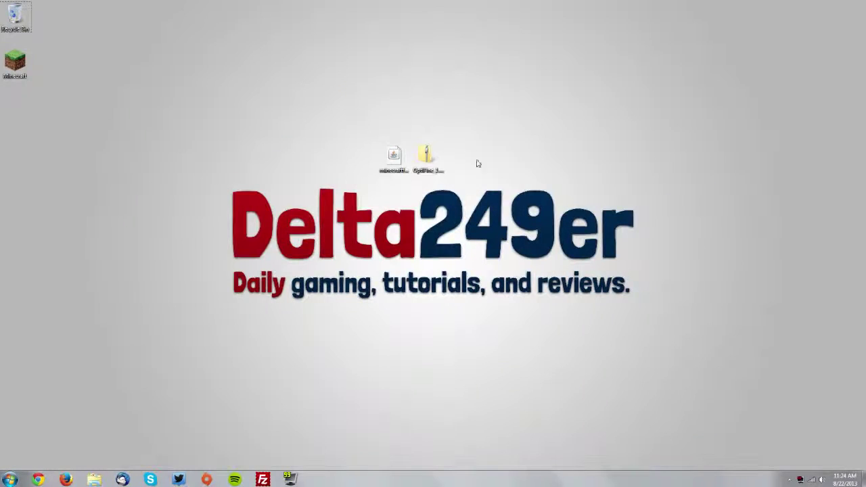
Install the Forge 9.10.0.804 client with the installer, then start the Minecraft launcher.
{"action": "double_click", "coordinate": [394, 163]}
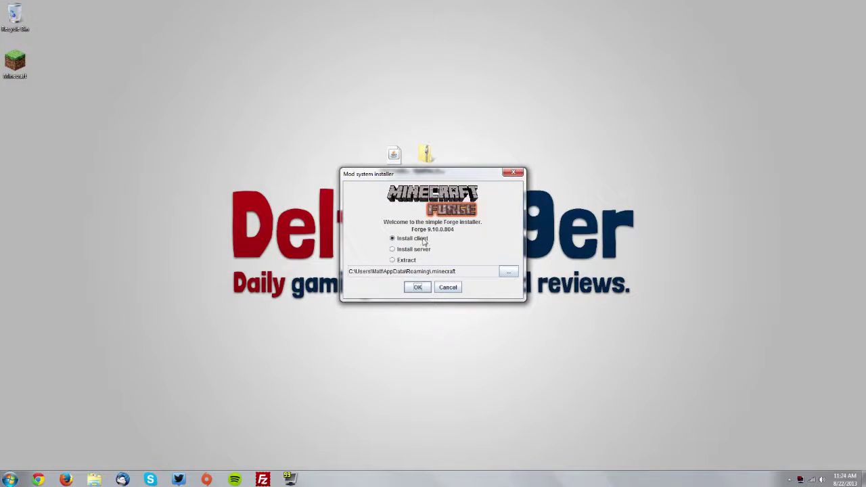
{"action": "left_click", "coordinate": [417, 287]}
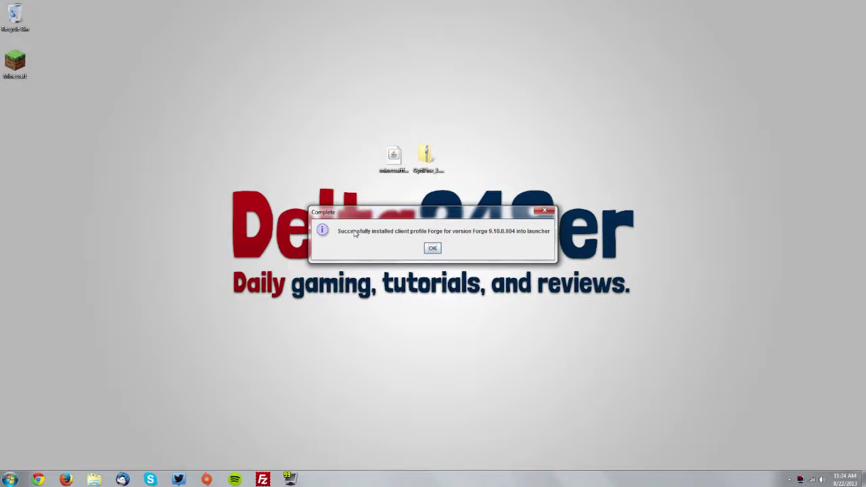
{"action": "left_click", "coordinate": [434, 248]}
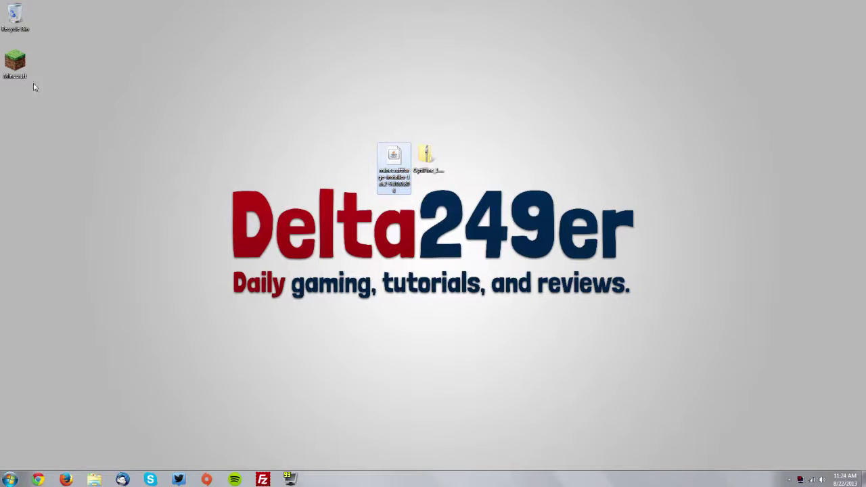
{"action": "double_click", "coordinate": [15, 63]}
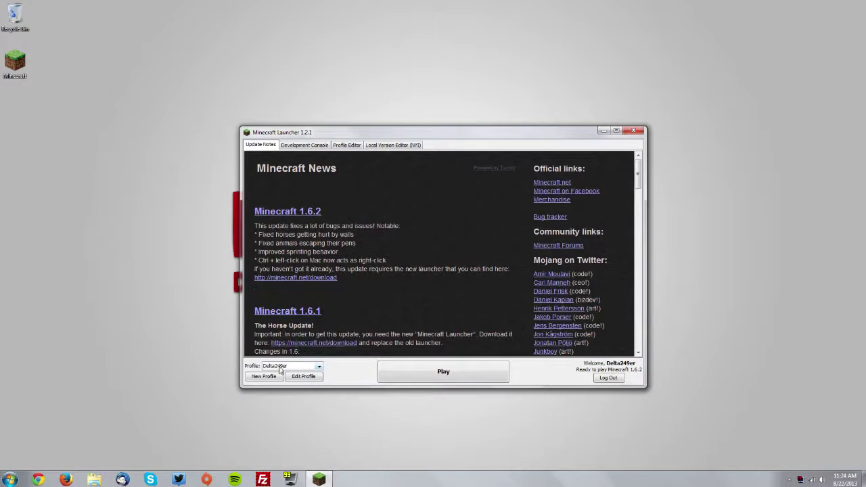
Launch Minecraft with the Forge profile, confirm Forge 9.10.0.804 with 3 mods loads, then quit.
{"action": "left_click", "coordinate": [280, 368]}
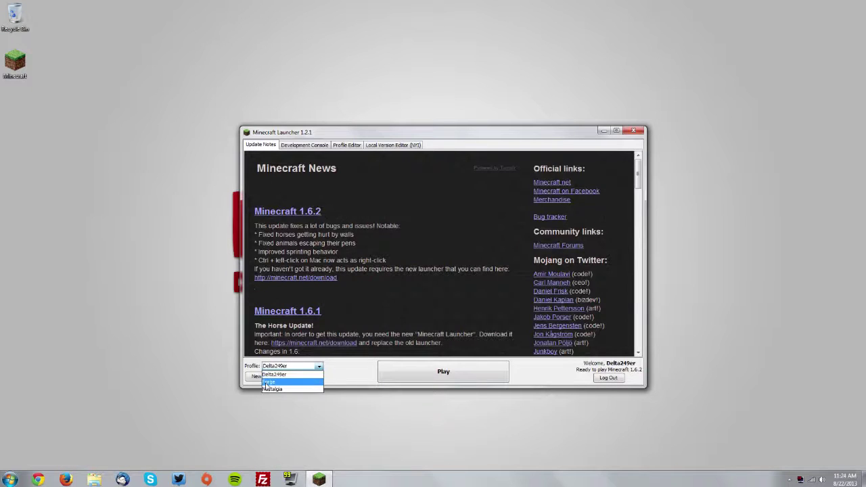
{"action": "left_click", "coordinate": [282, 386]}
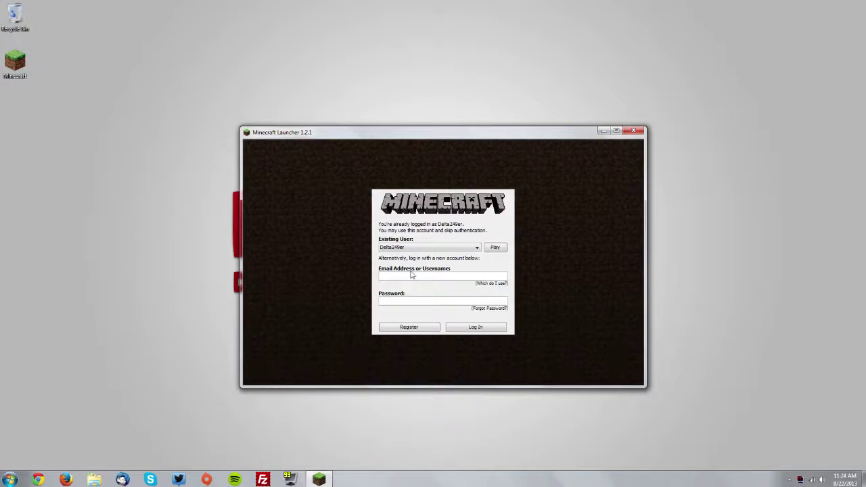
{"action": "left_click", "coordinate": [495, 247]}
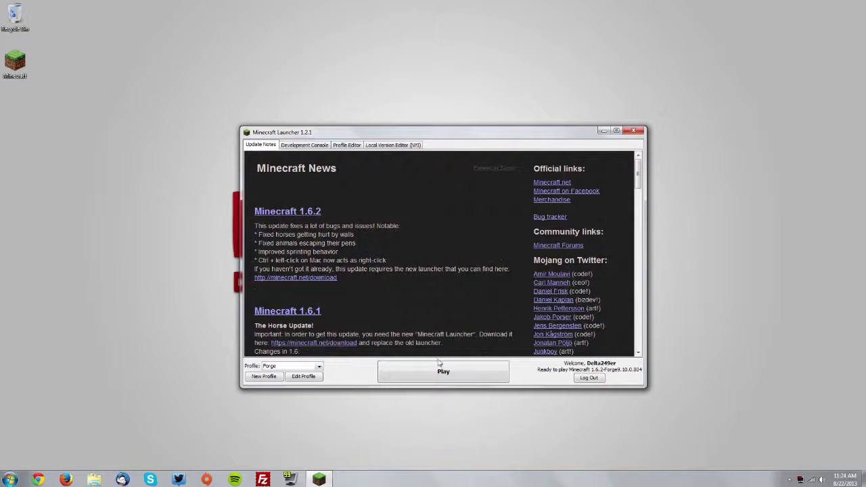
{"action": "left_click", "coordinate": [435, 372]}
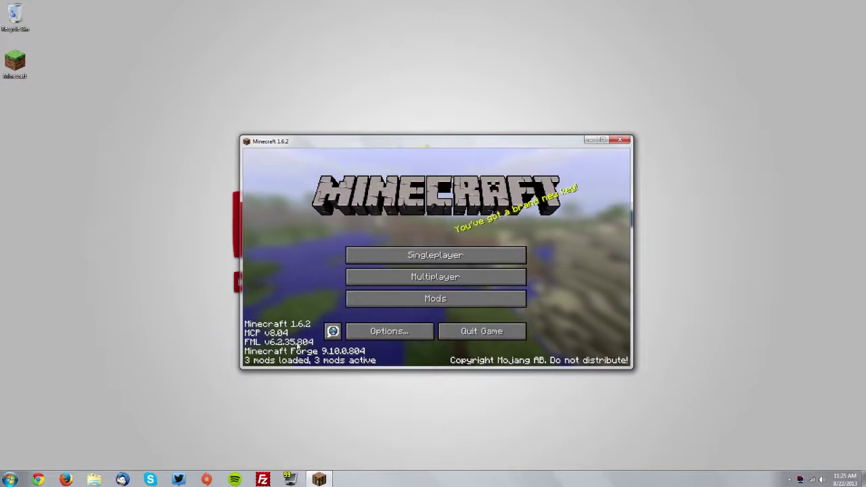
{"action": "left_click", "coordinate": [463, 333]}
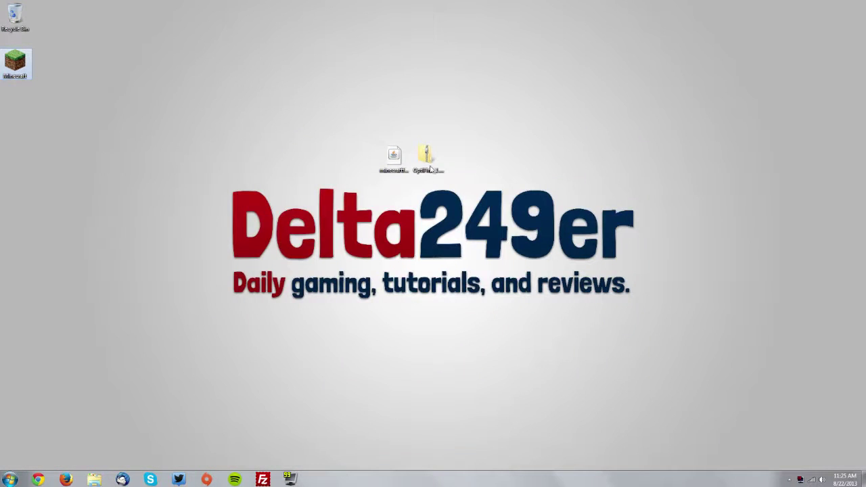
Extract OptiFine_1.6.2_HD_U_B4.zip into a folder on the Desktop with Extract All.
{"action": "left_click", "coordinate": [427, 158]}
{"action": "right_click", "coordinate": [426, 160]}
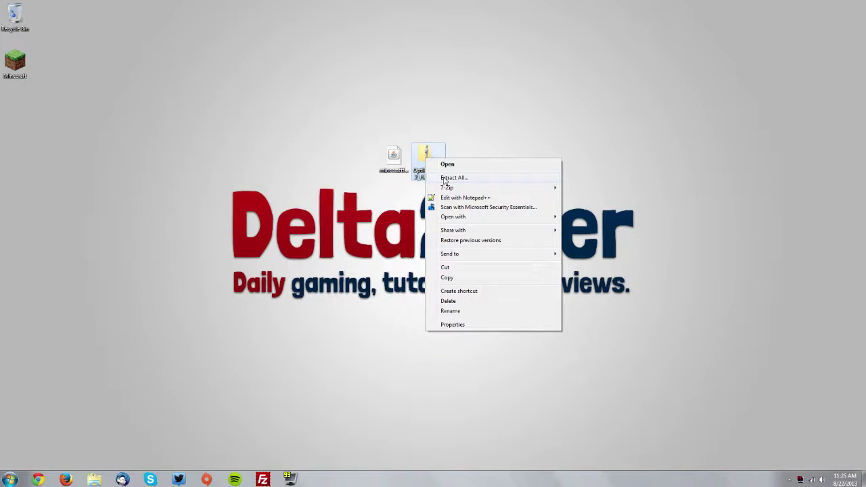
{"action": "left_click", "coordinate": [453, 178]}
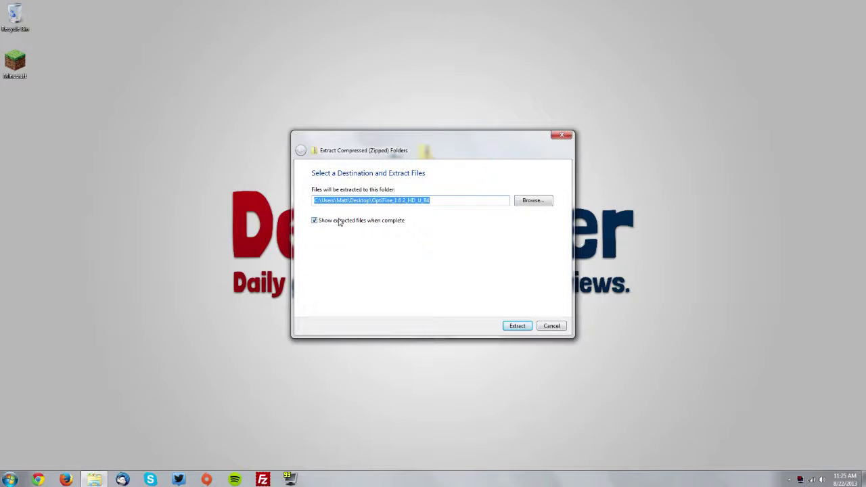
{"action": "left_click", "coordinate": [518, 325]}
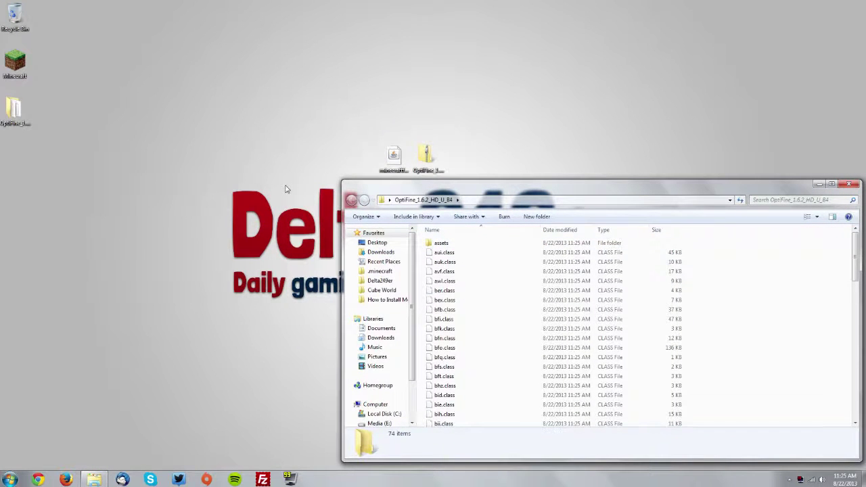
Go via %appdata% to .minecraft\versions\1.6.2-Forge9.10.0.804 and check the Forge jar's options.
{"action": "key", "text": "super+r"}
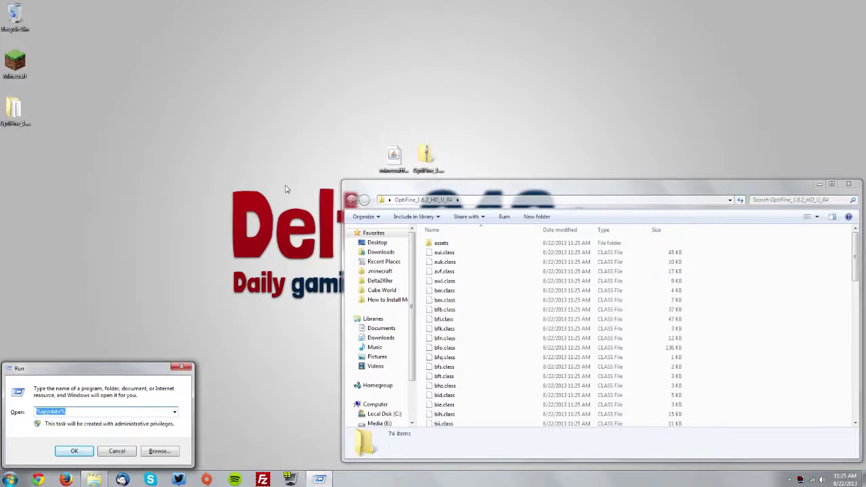
{"action": "type", "text": "%appd"}
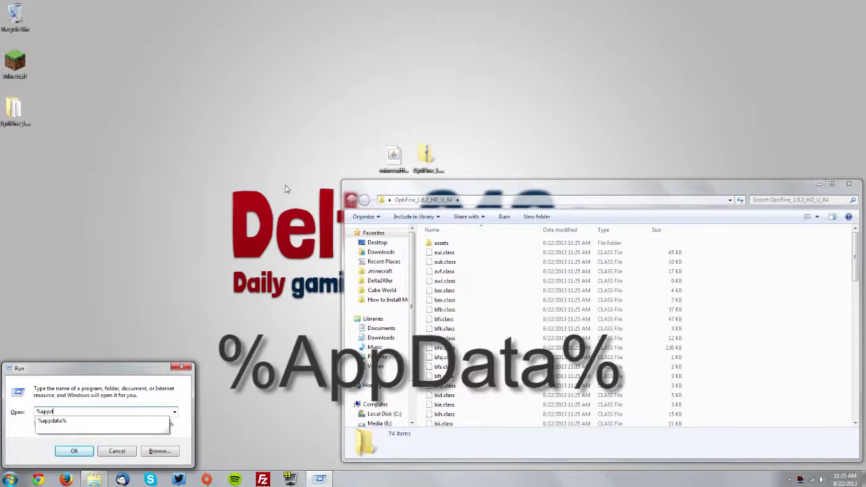
{"action": "type", "text": "ata%"}
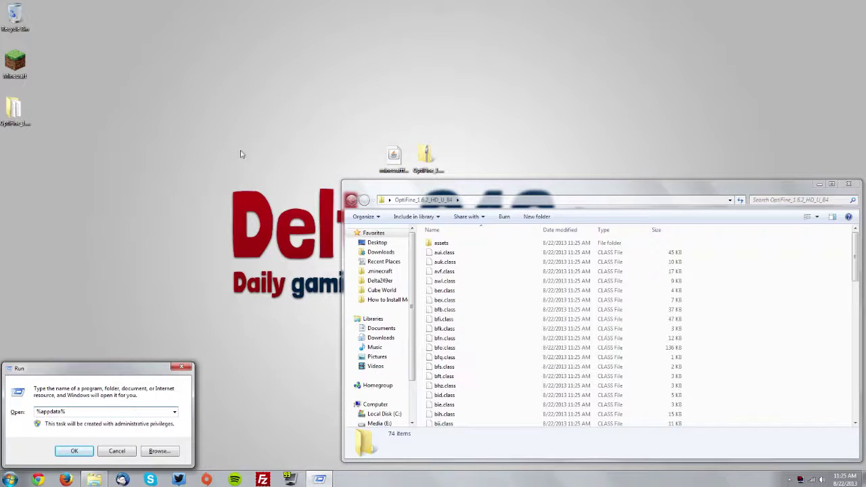
{"action": "left_click", "coordinate": [81, 453]}
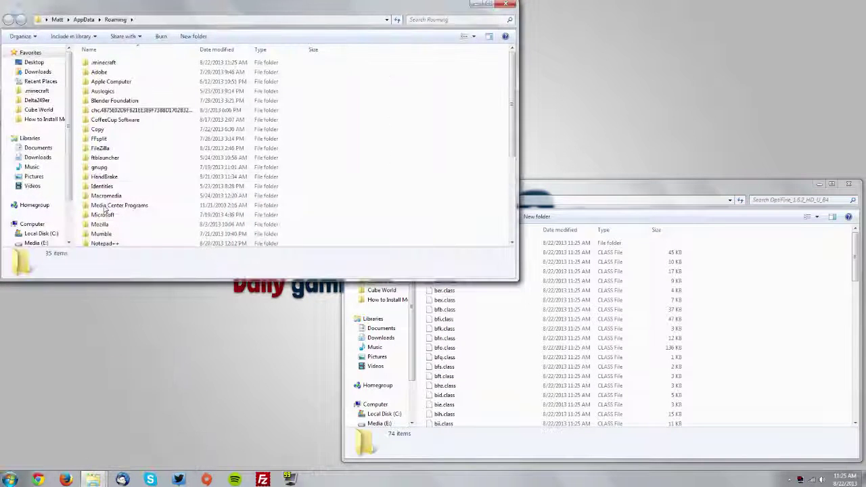
{"action": "double_click", "coordinate": [115, 65]}
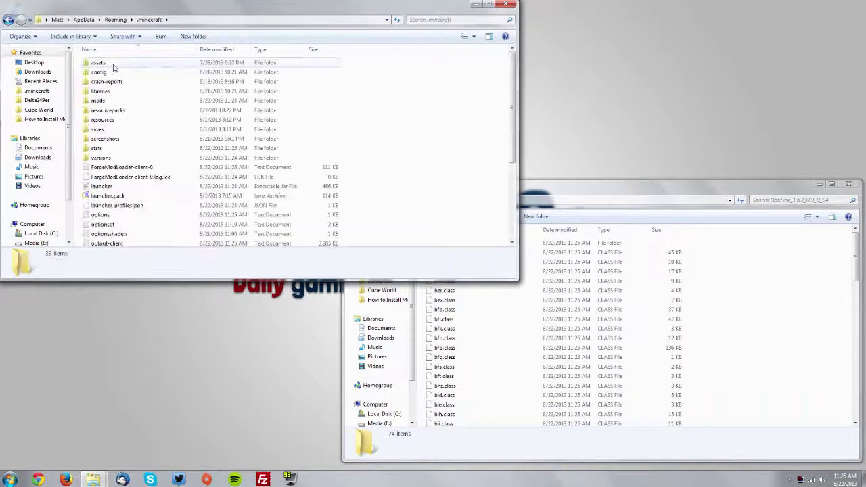
{"action": "double_click", "coordinate": [102, 158]}
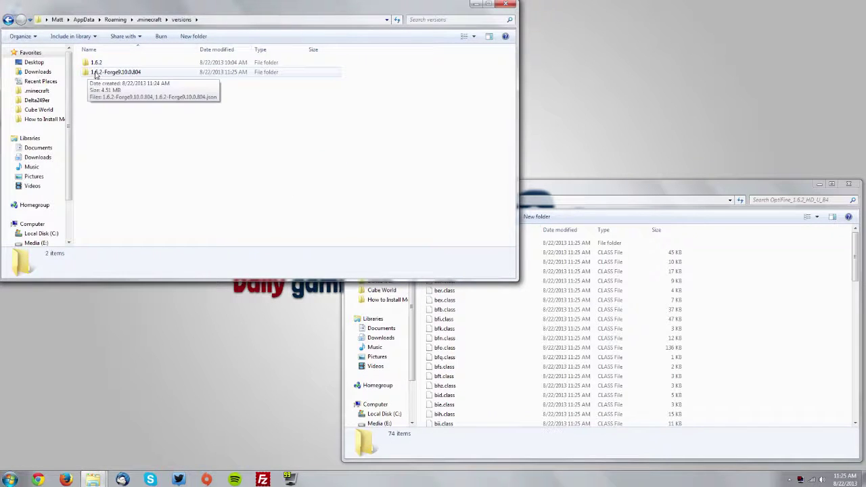
{"action": "double_click", "coordinate": [117, 72]}
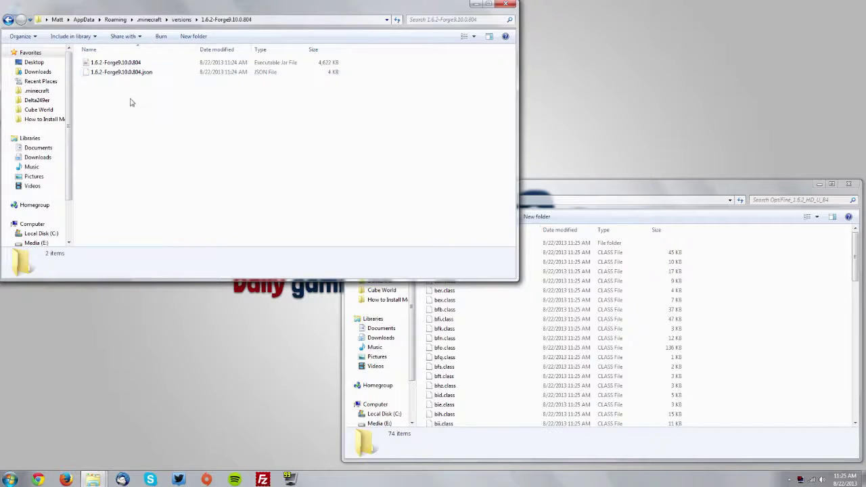
{"action": "right_click", "coordinate": [119, 64]}
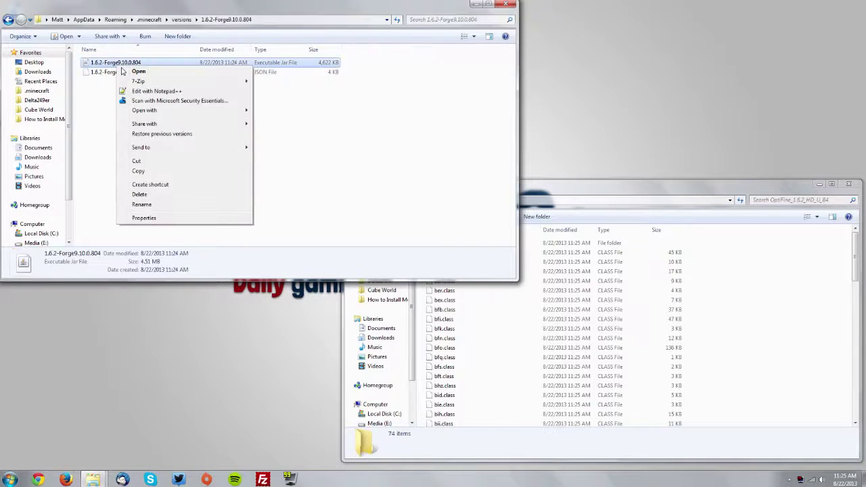
{"action": "mouse_move", "coordinate": [139, 82]}
{"action": "left_click", "coordinate": [9, 479]}
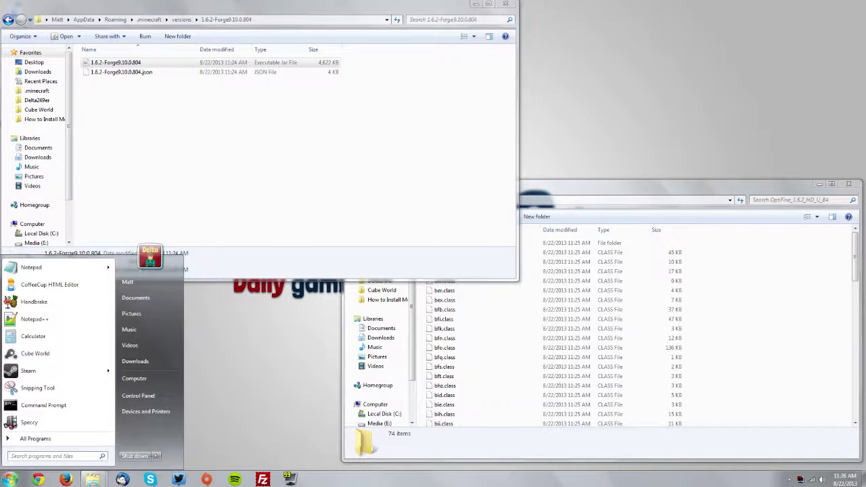
In 7-Zip, browse AppData\Roaming\.minecraft\versions\1.6.2-Forge9.10.0.804 and open the Forge jar.
{"action": "type", "text": "7-"}
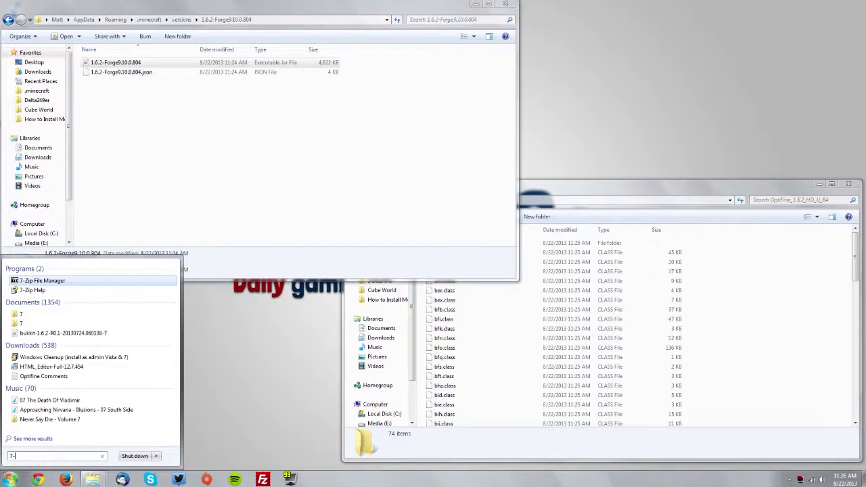
{"action": "left_click", "coordinate": [42, 281]}
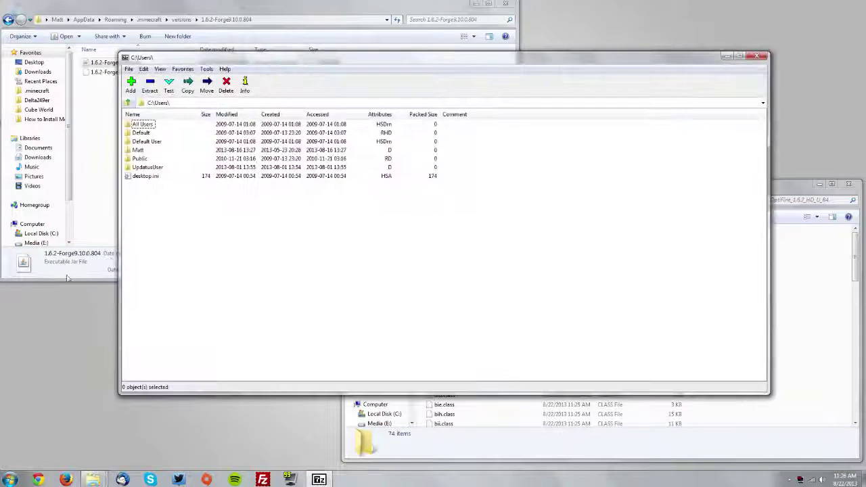
{"action": "double_click", "coordinate": [140, 149]}
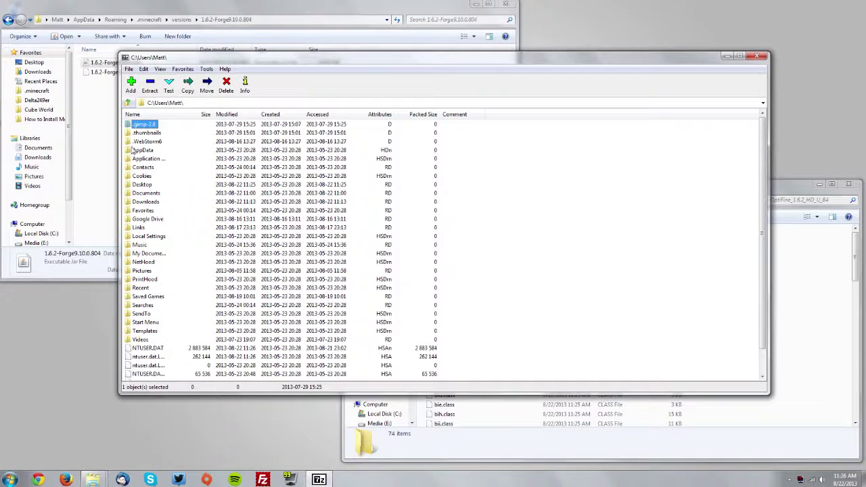
{"action": "double_click", "coordinate": [135, 151]}
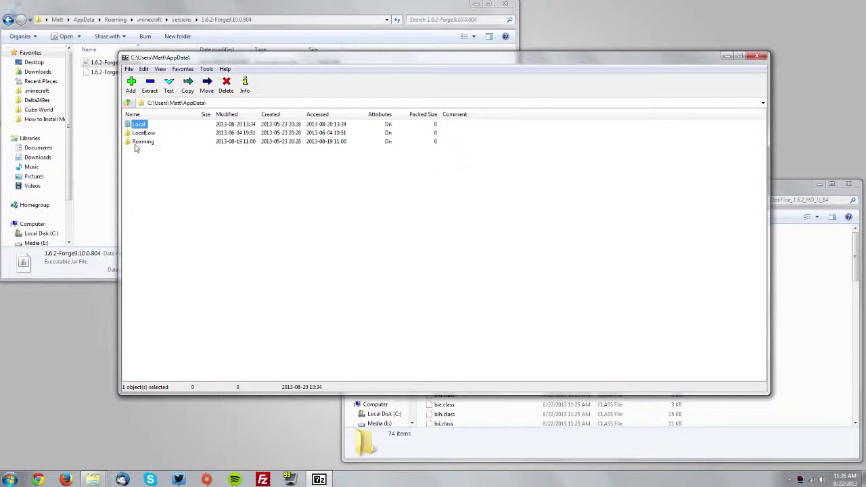
{"action": "double_click", "coordinate": [139, 142]}
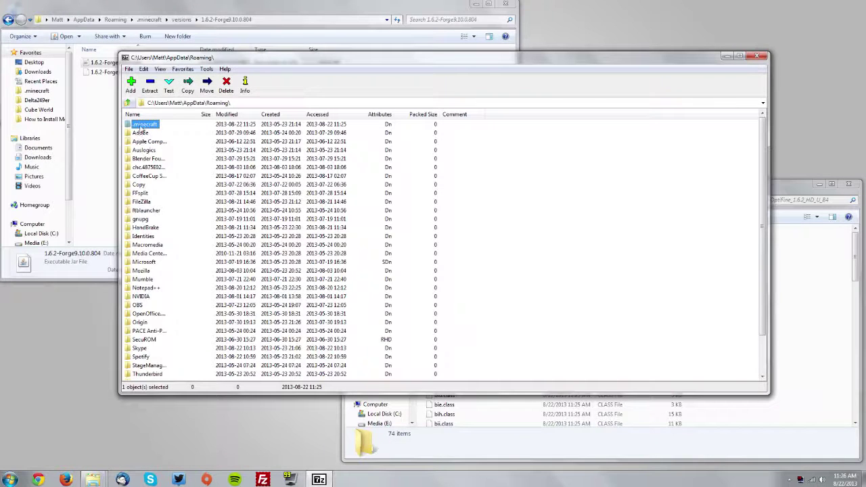
{"action": "double_click", "coordinate": [142, 125]}
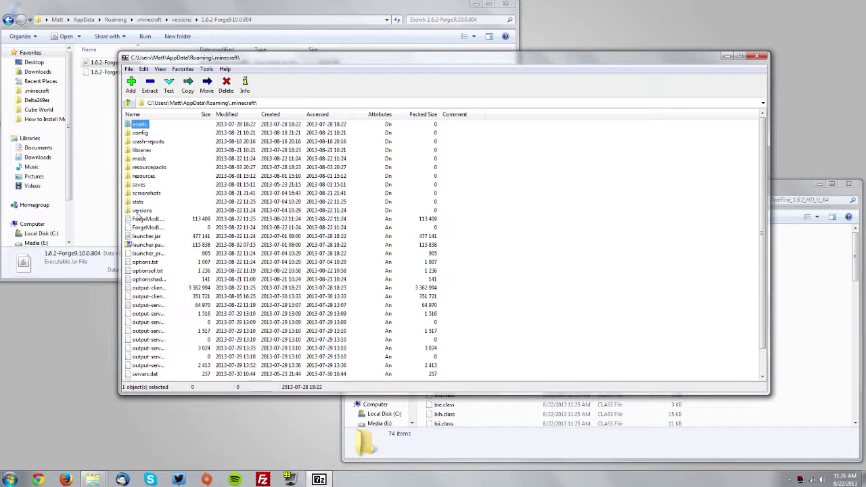
{"action": "double_click", "coordinate": [138, 212]}
{"action": "left_click", "coordinate": [142, 133]}
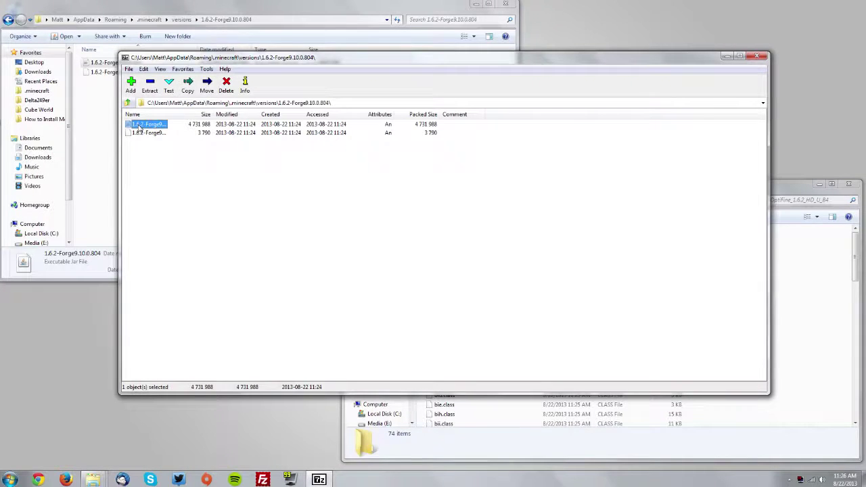
{"action": "double_click", "coordinate": [139, 126]}
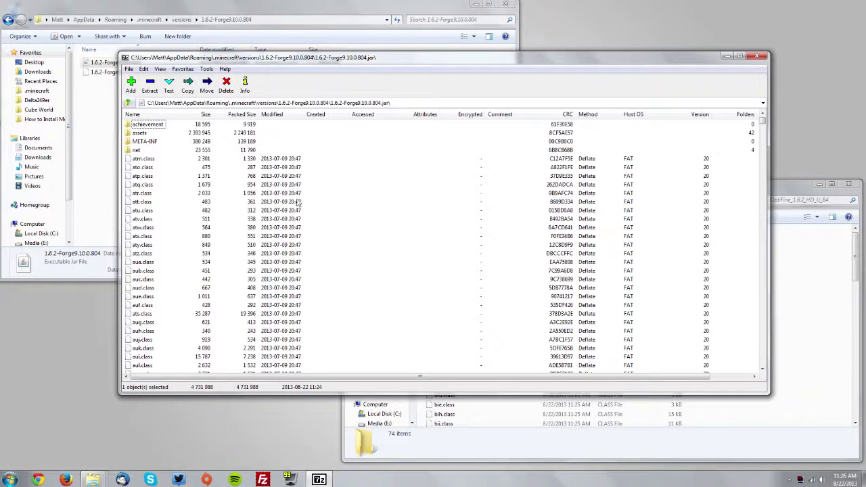
Delete the META-INF folder from the 1.6.2-Forge9.10.0.804 jar and confirm.
{"action": "left_click", "coordinate": [145, 142]}
{"action": "key", "text": "Delete"}
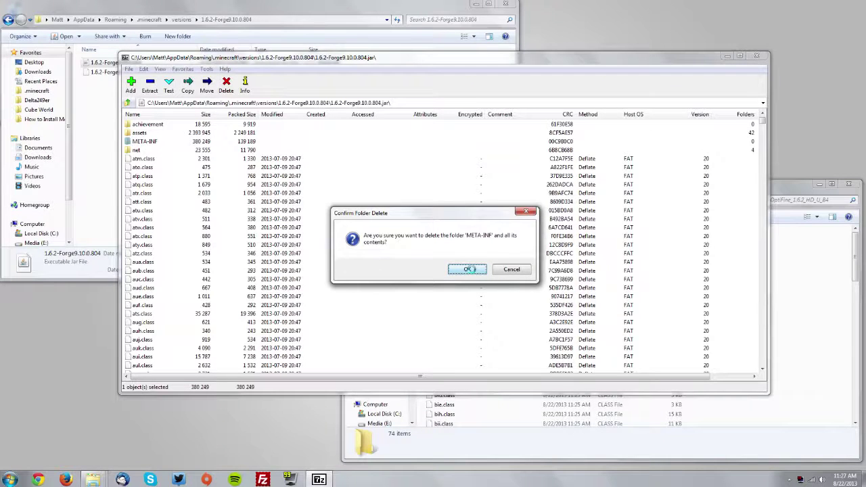
{"action": "left_click", "coordinate": [468, 270]}
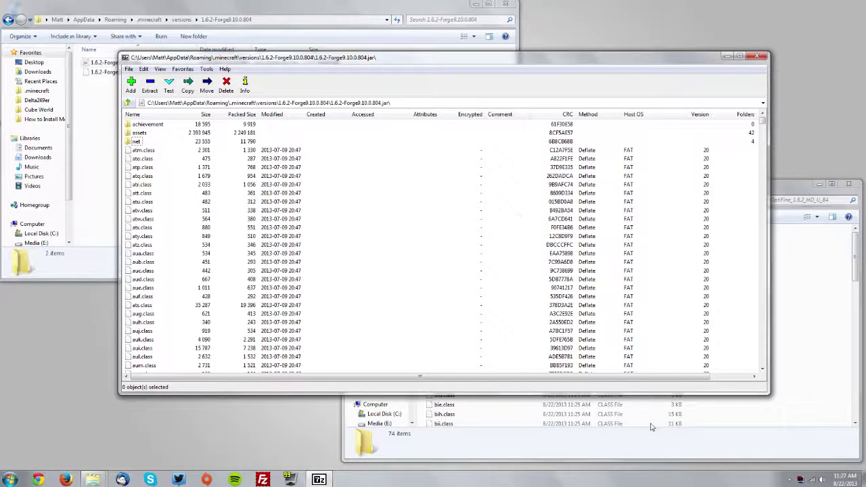
Select all 74 OptiFine files and drag them into the open Forge jar, confirming the copy.
{"action": "left_click", "coordinate": [634, 447]}
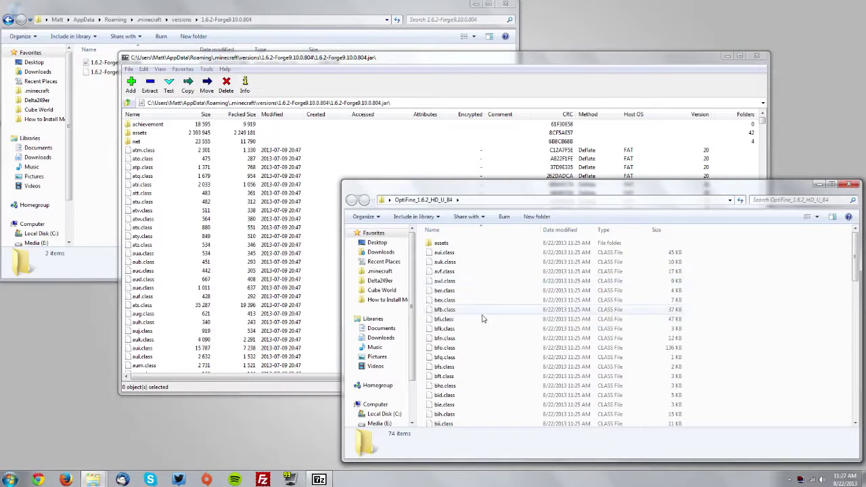
{"action": "left_click", "coordinate": [480, 320]}
{"action": "key", "text": "ctrl+a"}
{"action": "left_click_drag", "start_coordinate": [519, 368], "coordinate": [400, 150]}
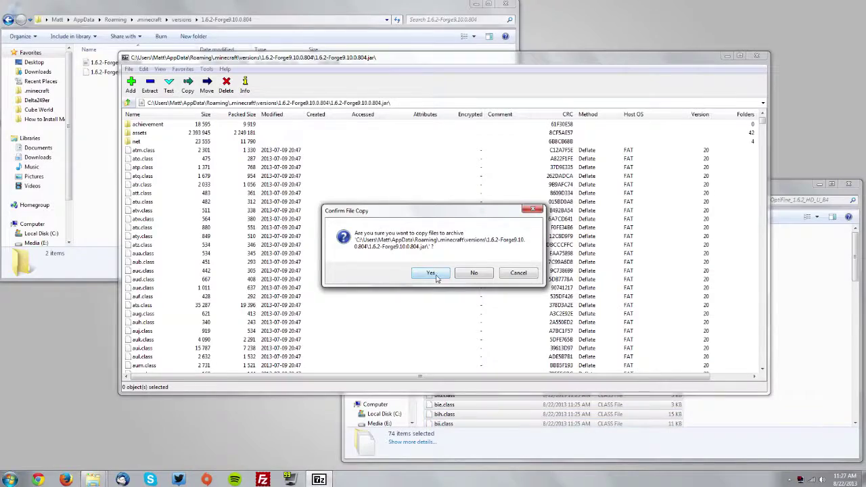
{"action": "left_click", "coordinate": [431, 273]}
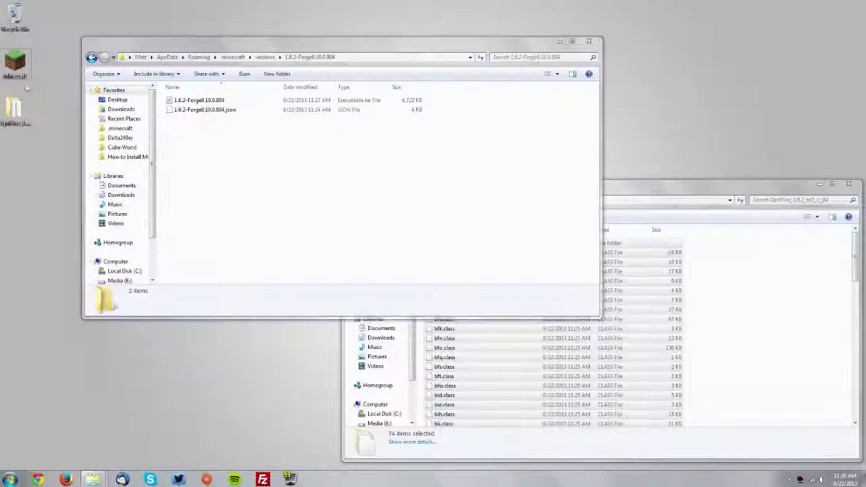
Enable the Forge profile's JVM arguments with -Dfml.ignoreInvalidMinecraftCertificates=true and -Dfml.ignorePatchDiscrepancies=true, then save.
{"action": "double_click", "coordinate": [15, 64]}
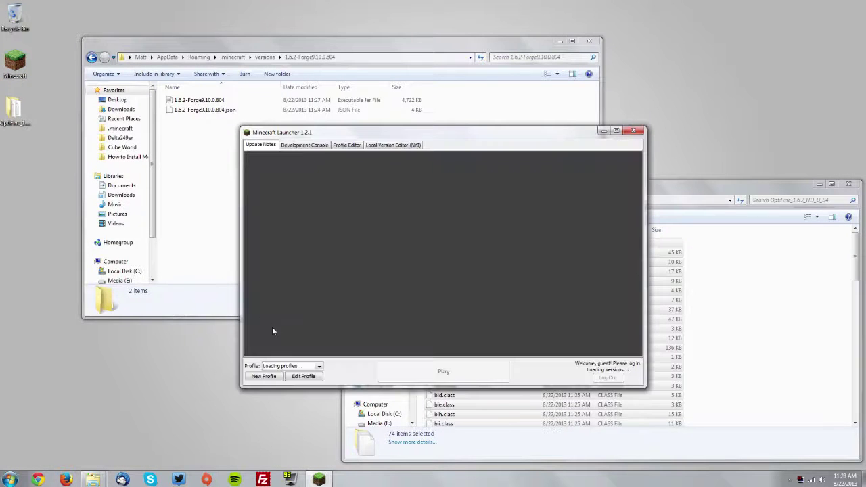
{"action": "left_click", "coordinate": [305, 378]}
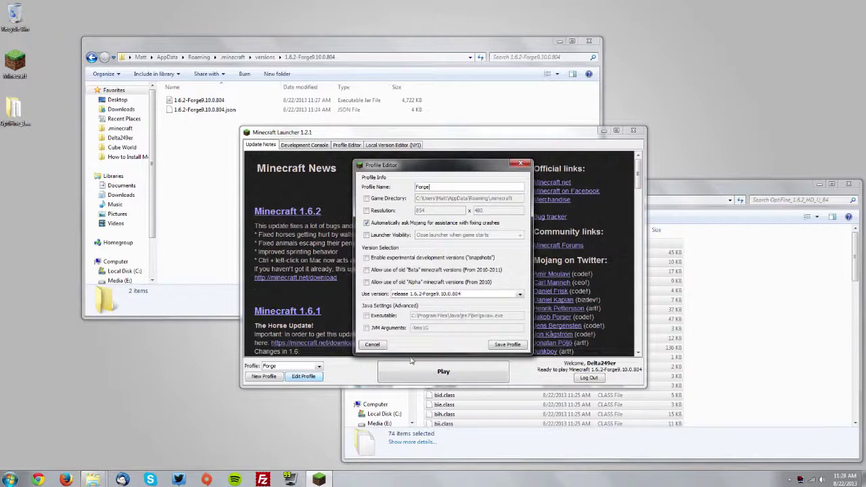
{"action": "left_click", "coordinate": [367, 328]}
{"action": "left_click_drag", "start_coordinate": [433, 327], "coordinate": [410, 327]}
{"action": "type", "text": "-Dfml.ignoreInvalidMinecraftCertificates=true -Dfml.ignorePatchDiscrepancies=true"}
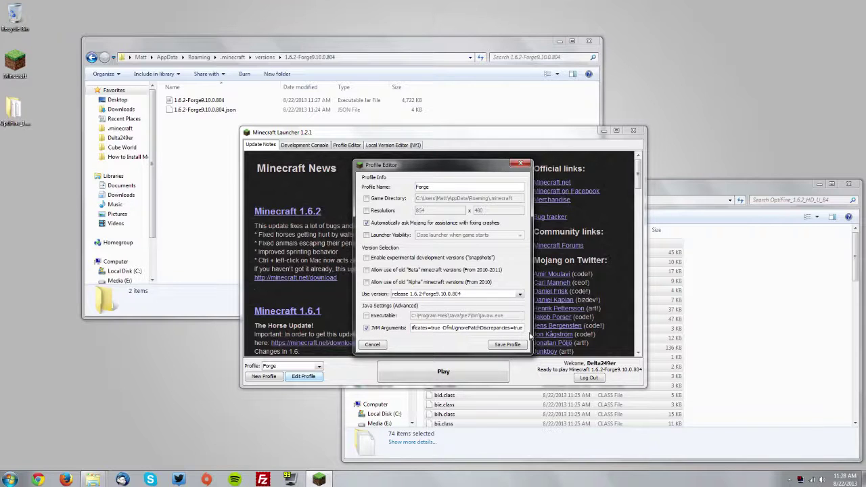
{"action": "key", "text": "ctrl+a"}
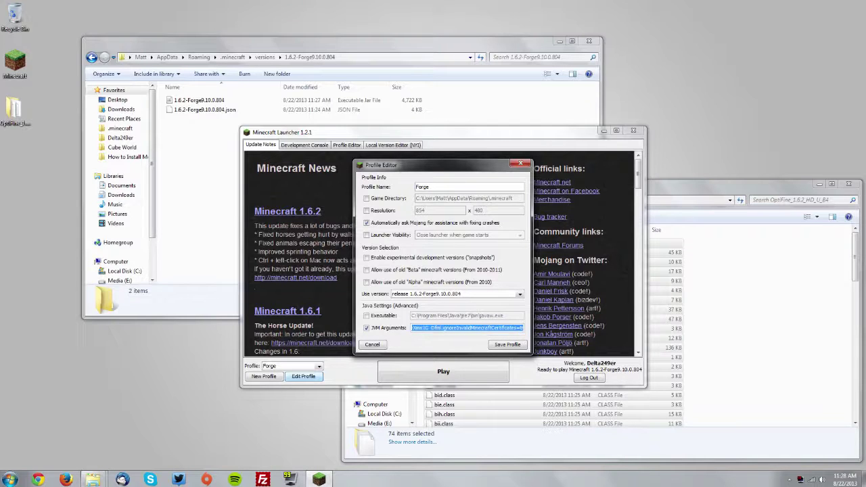
{"action": "key", "text": "Home"}
{"action": "left_click", "coordinate": [501, 345]}
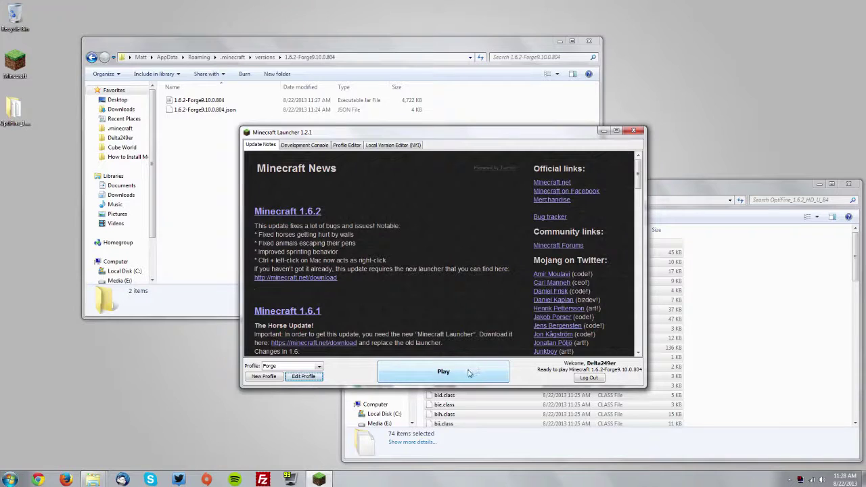
Launch the Forge profile, load the Redstone Creations singleplayer world, and show the debug overlay.
{"action": "left_click", "coordinate": [443, 371]}
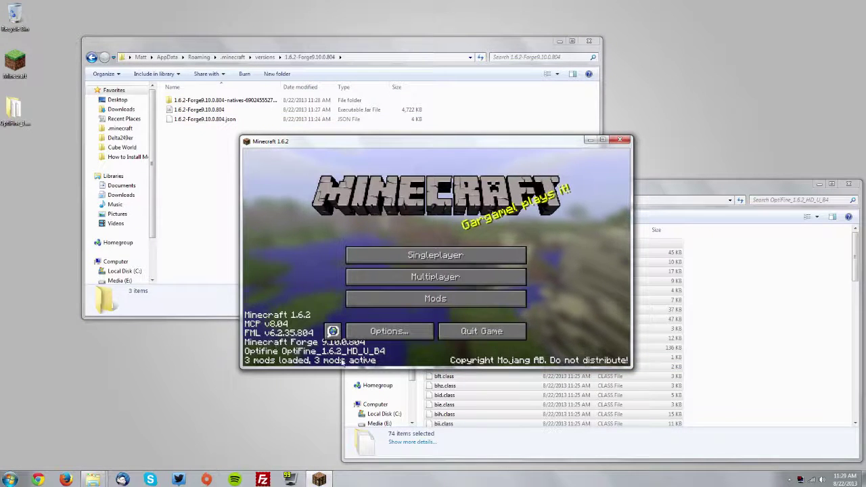
{"action": "left_click", "coordinate": [371, 256]}
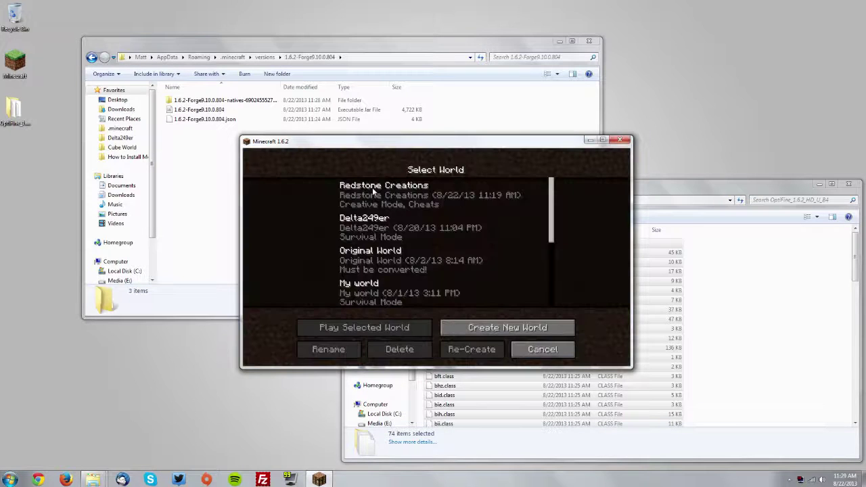
{"action": "double_click", "coordinate": [372, 192]}
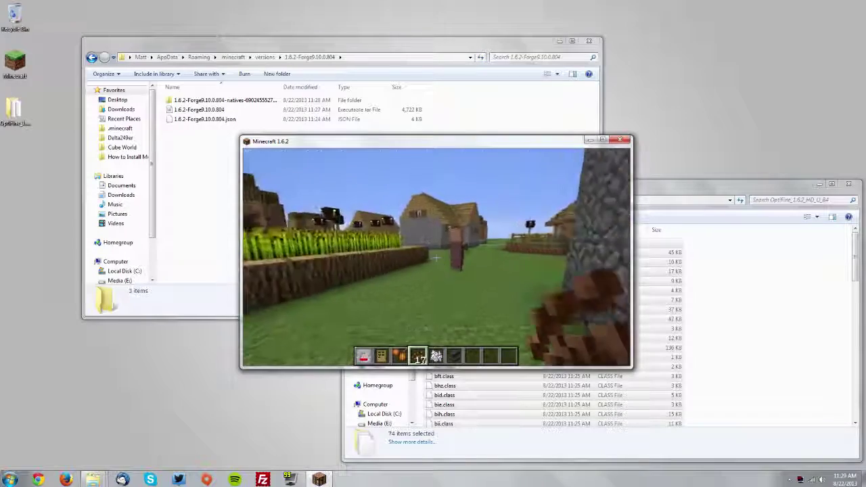
{"action": "key", "text": "F3"}
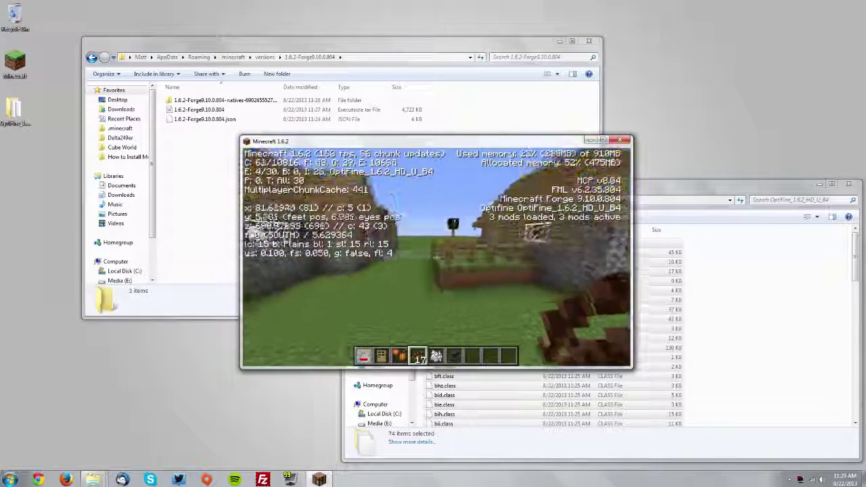
Review the Animations page in OptiFine's Video Settings, then back out and resume the game.
{"action": "key", "text": "Escape"}
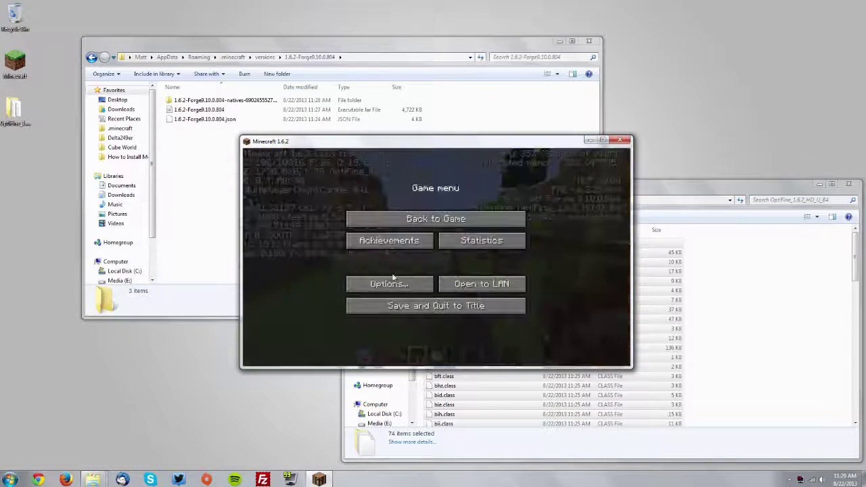
{"action": "left_click", "coordinate": [393, 279]}
{"action": "left_click", "coordinate": [346, 277]}
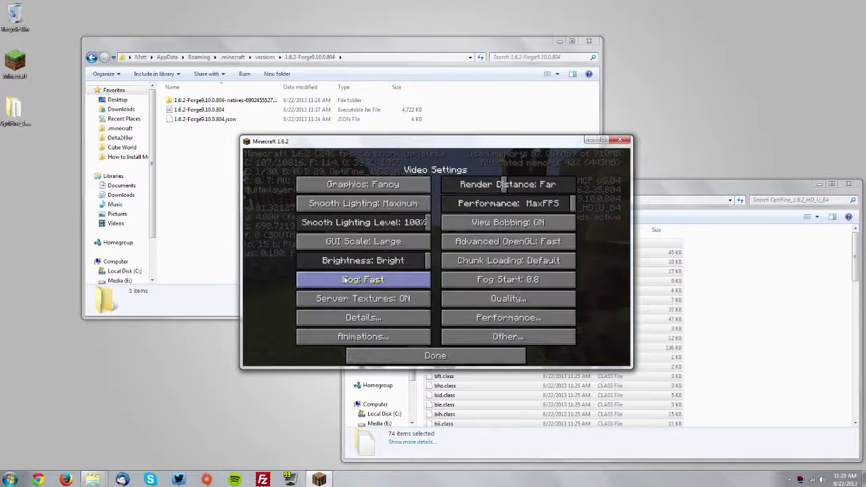
{"action": "left_click", "coordinate": [346, 336]}
{"action": "left_click", "coordinate": [478, 360]}
{"action": "left_click", "coordinate": [466, 360]}
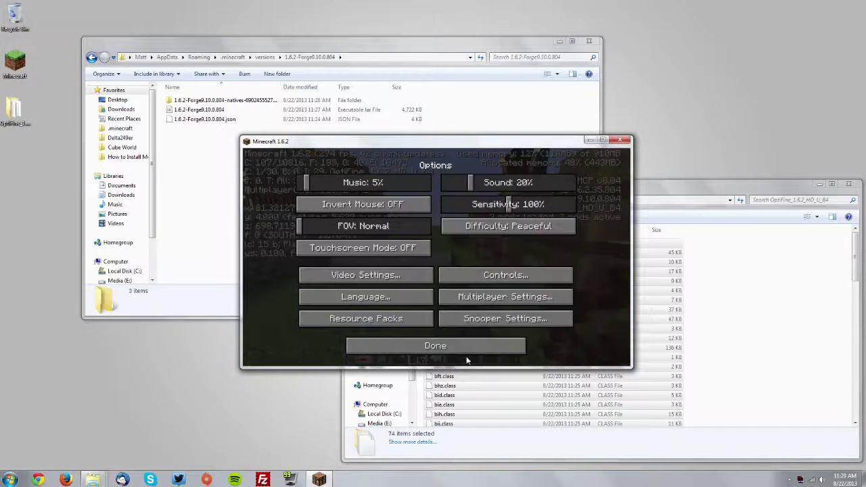
{"action": "left_click", "coordinate": [458, 345]}
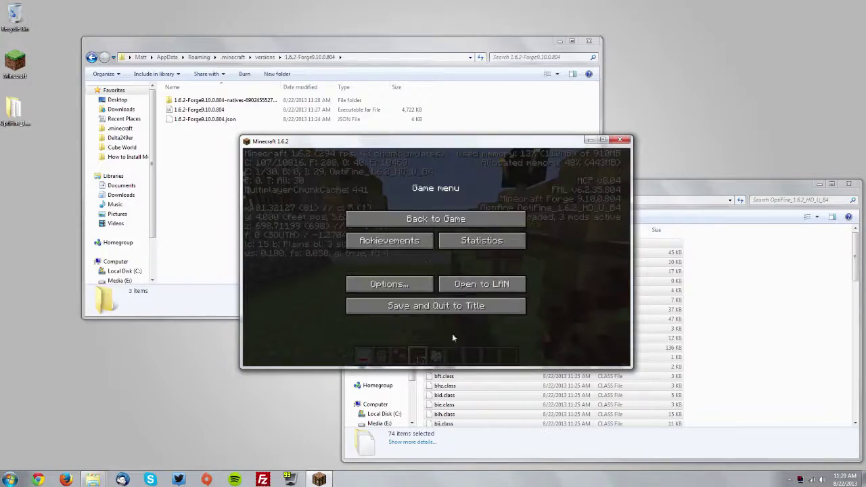
{"action": "left_click", "coordinate": [402, 218]}
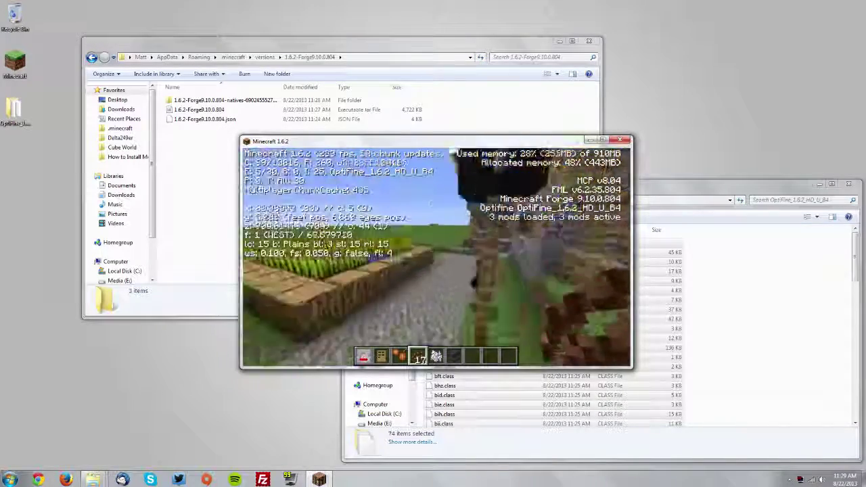
Walk north, east and south through the village, jumping onto a wooden block.
{"action": "key", "text": "w"}
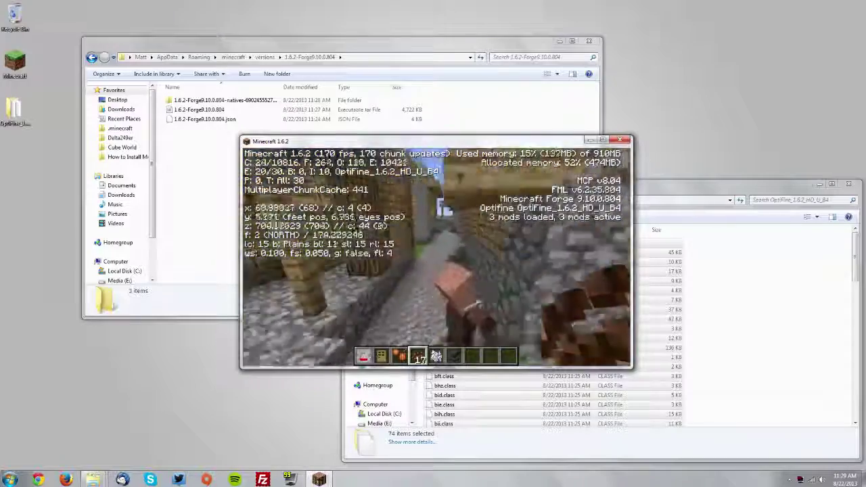
{"action": "key", "text": "w"}
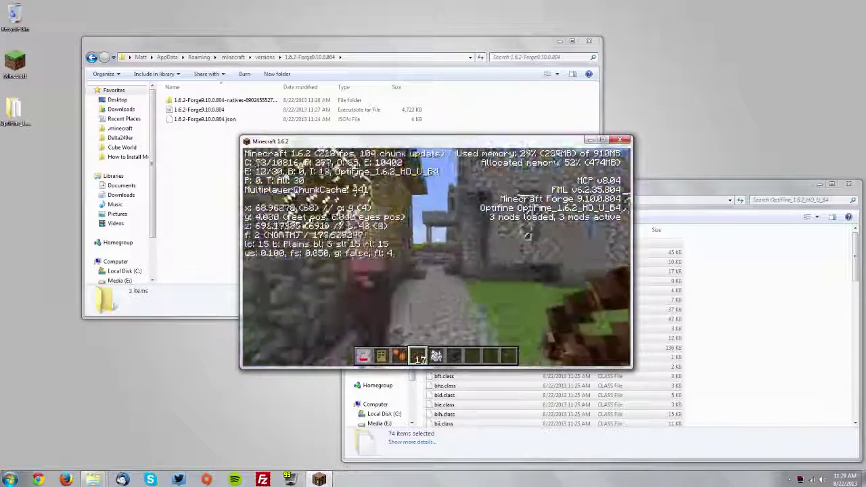
{"action": "key", "text": "w"}
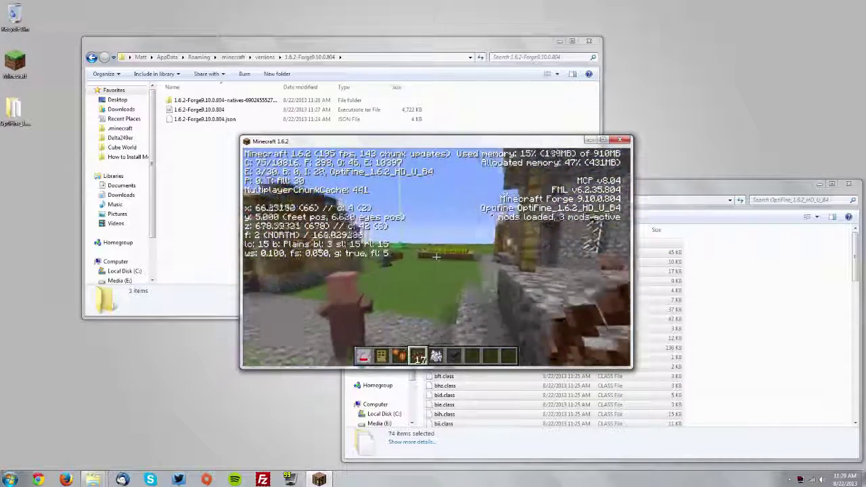
{"action": "key", "text": "w"}
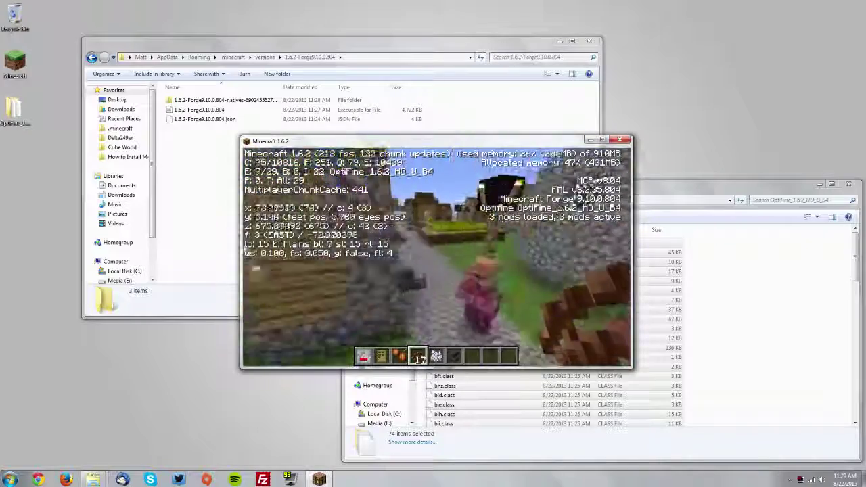
{"action": "key", "text": "w"}
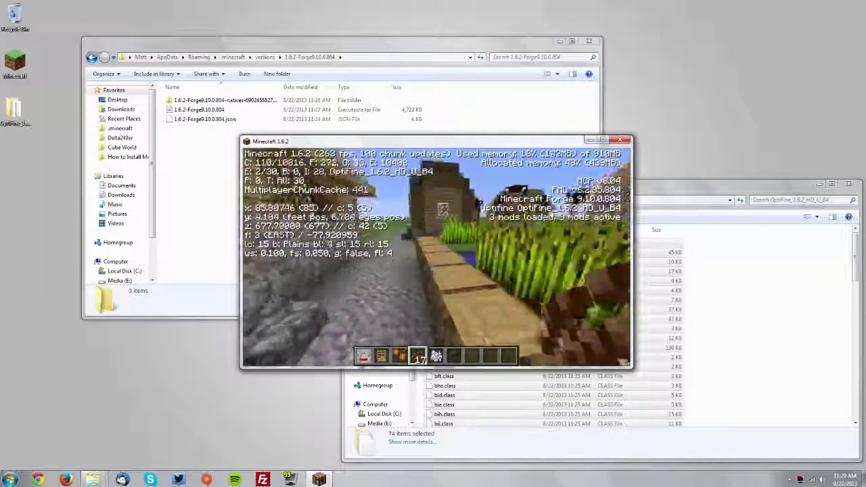
{"action": "key", "text": "w"}
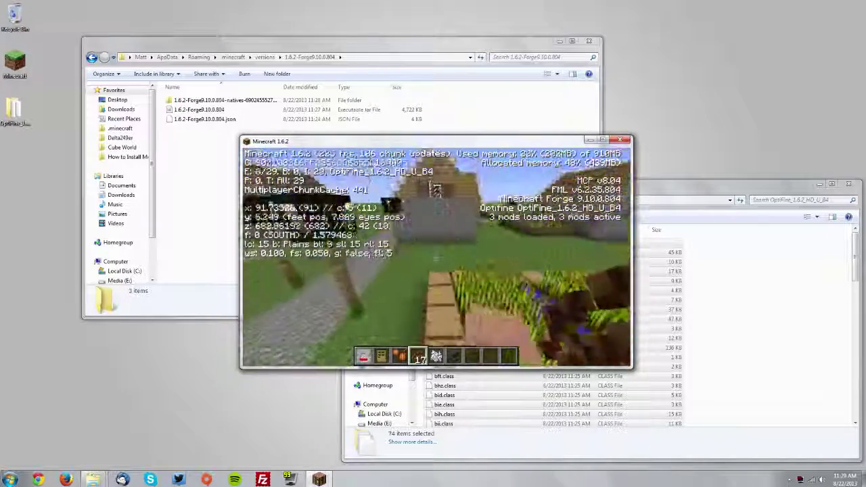
{"action": "key", "text": "w"}
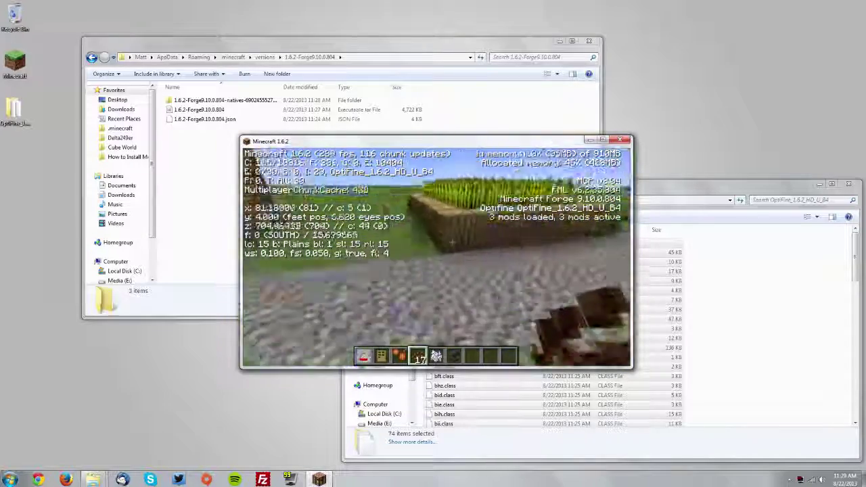
{"action": "key", "text": "space"}
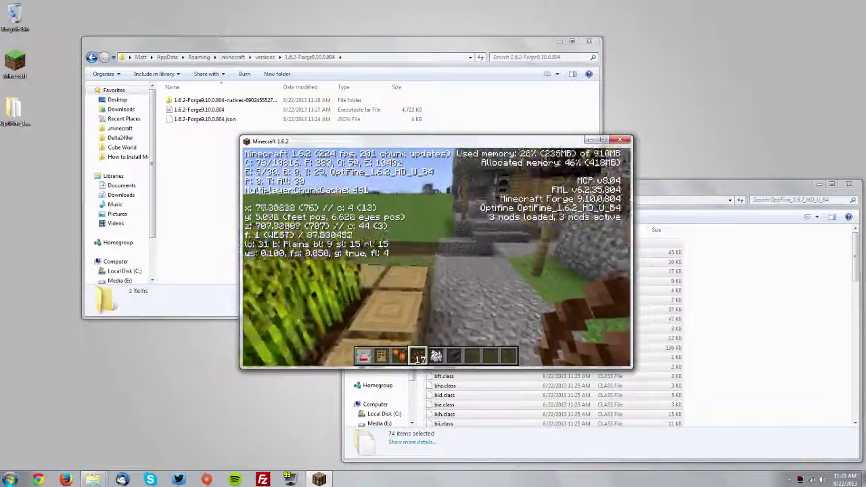
{"action": "key", "text": "space"}
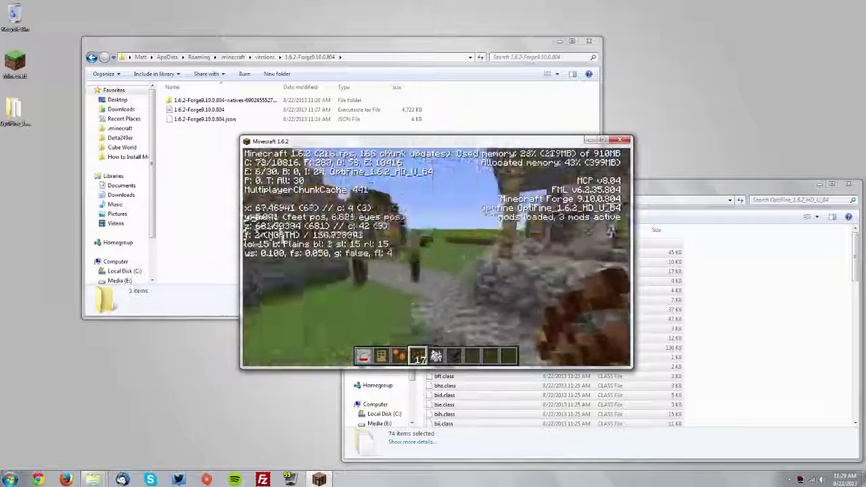
{"action": "key", "text": "w"}
Hide the debug overlay and walk along the path past the villager.
{"action": "key", "text": "F3"}
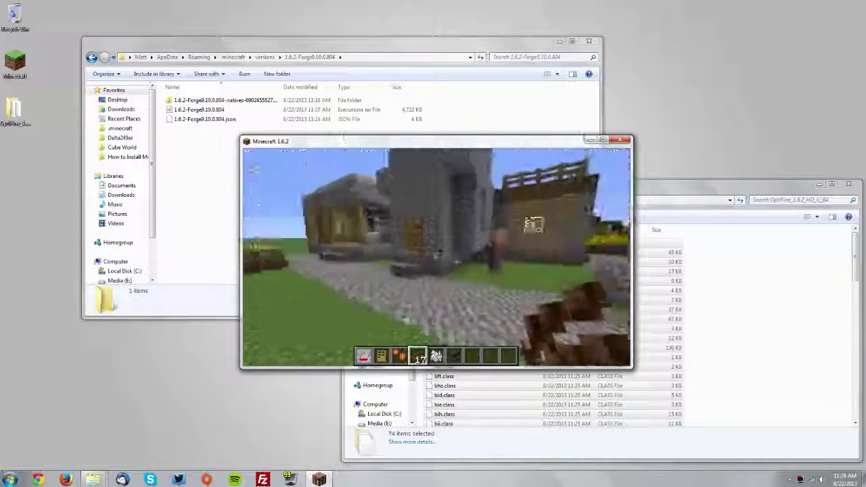
{"action": "key", "text": "w"}
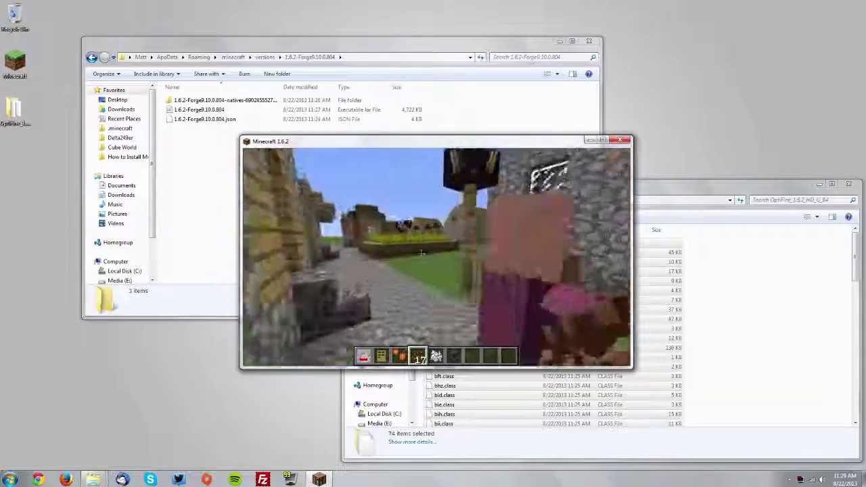
{"action": "key", "text": "w"}
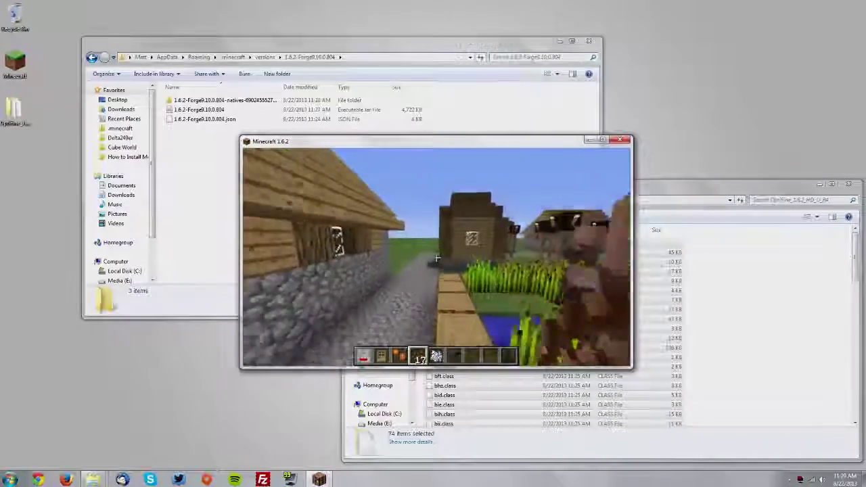